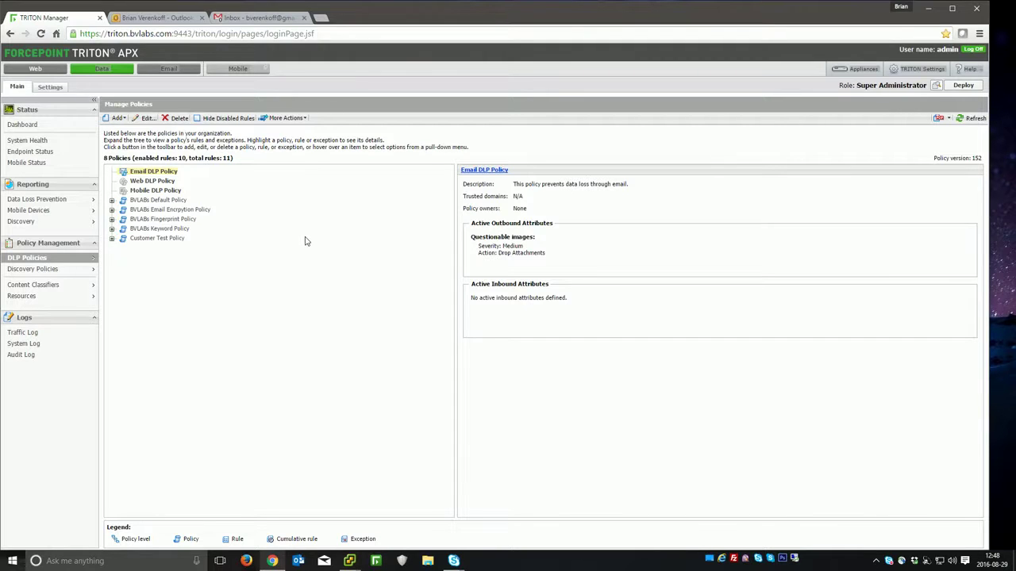
# Step: Open Mobile Agent Details for the Mobile Airsync Agent on mobileagent.bvlabs.com under System Modules
pyautogui.click(48, 88)
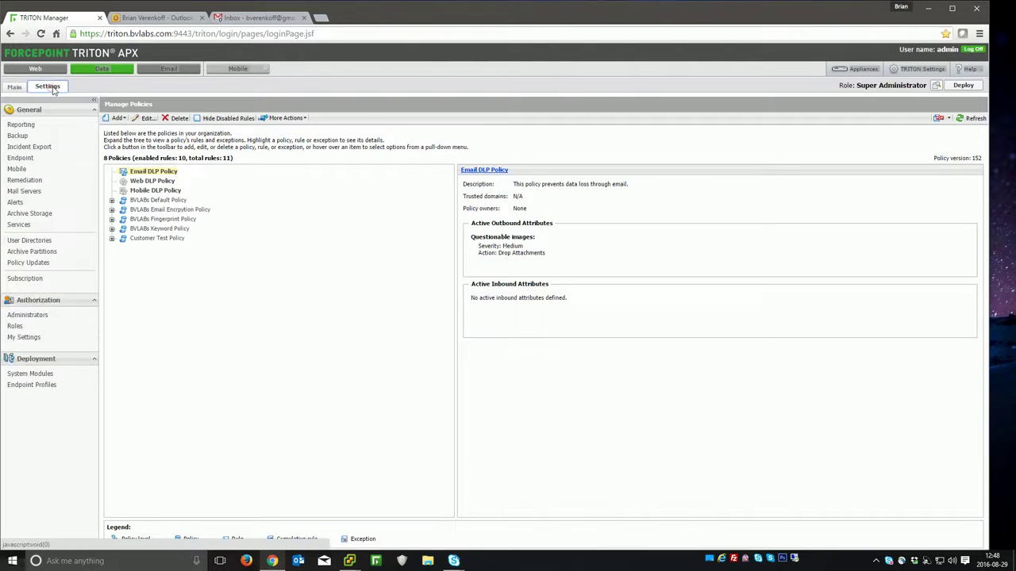
pyautogui.click(33, 374)
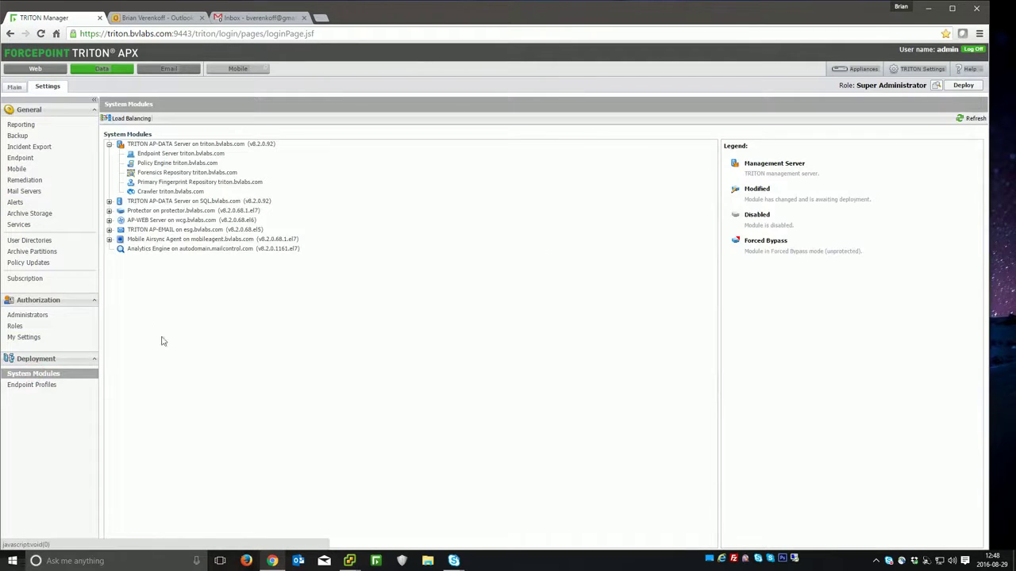
pyautogui.click(110, 240)
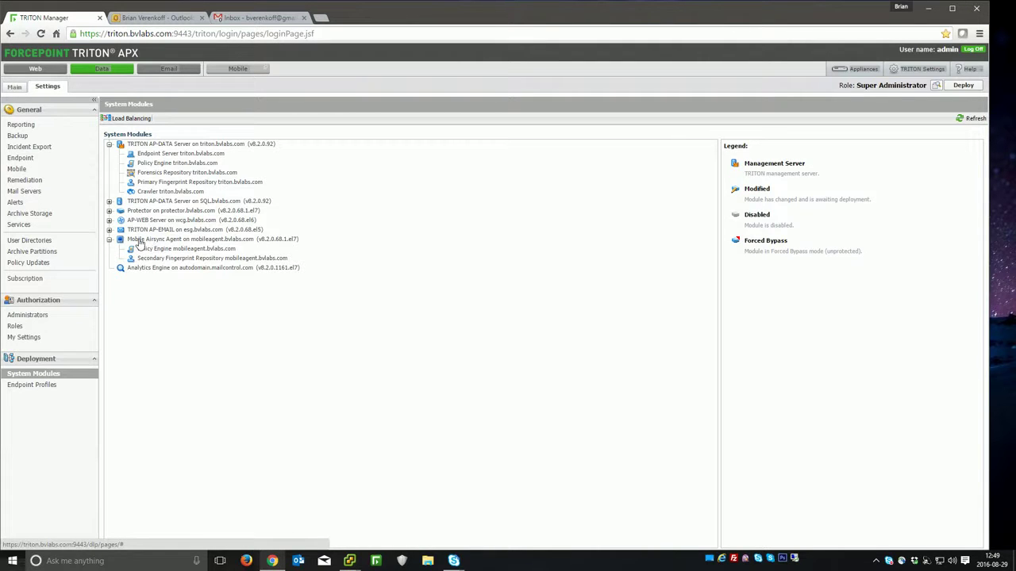
pyautogui.click(140, 241)
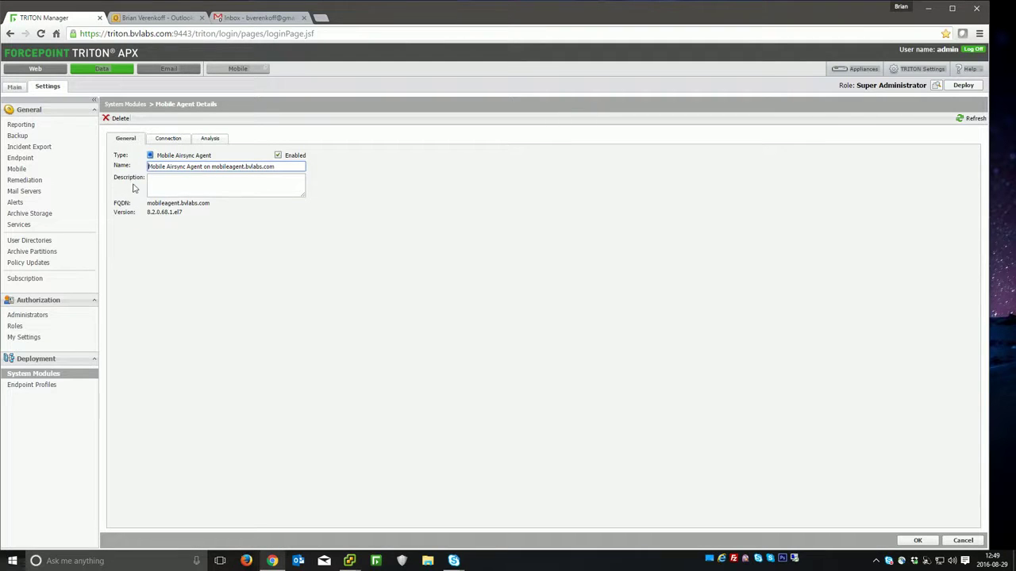
# Step: Show the agent's Connection settings: Exchange host exchange.bvlabs.com and the 192.168.81.63 device IP list
pyautogui.click(168, 142)
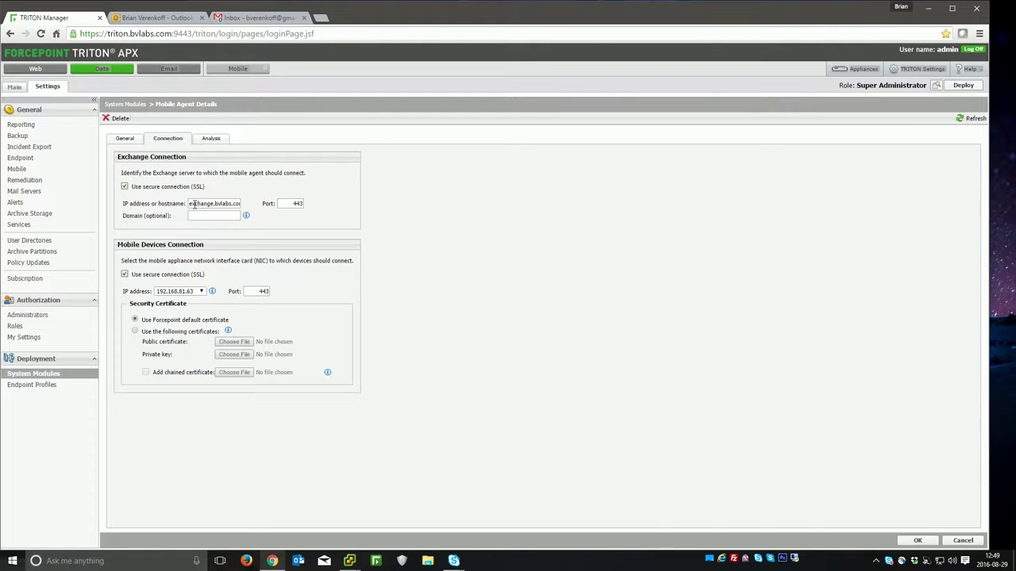
pyautogui.moveTo(240, 204); pyautogui.dragTo(194, 204)
pyautogui.click(222, 204)
pyautogui.click(193, 295)
# Step: View the agent's Analysis settings with Blocking mode and breach notifications
pyautogui.click(209, 141)
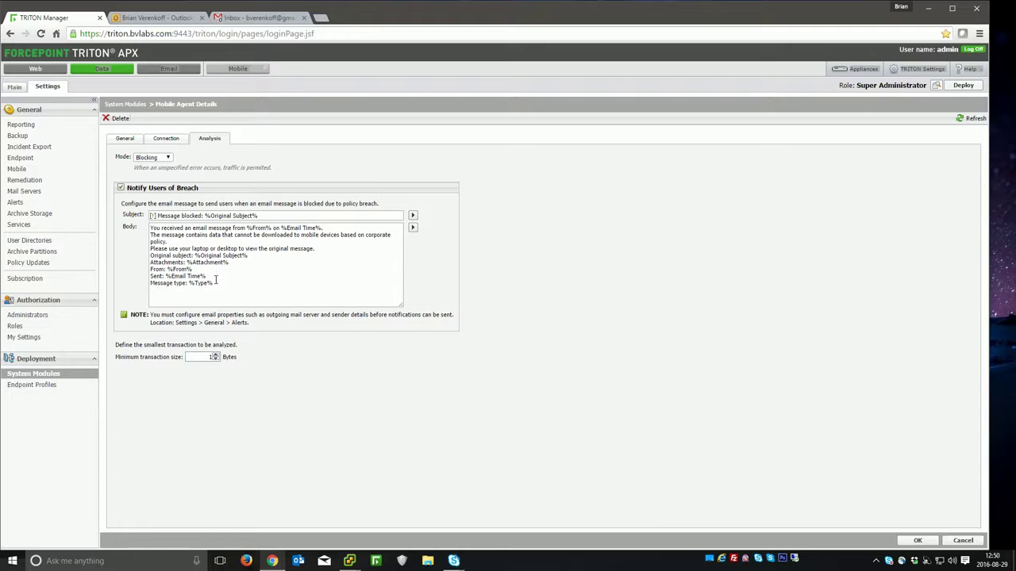
# Step: Return to the Main area and open DLP Policies > Manage Policies
pyautogui.click(17, 87)
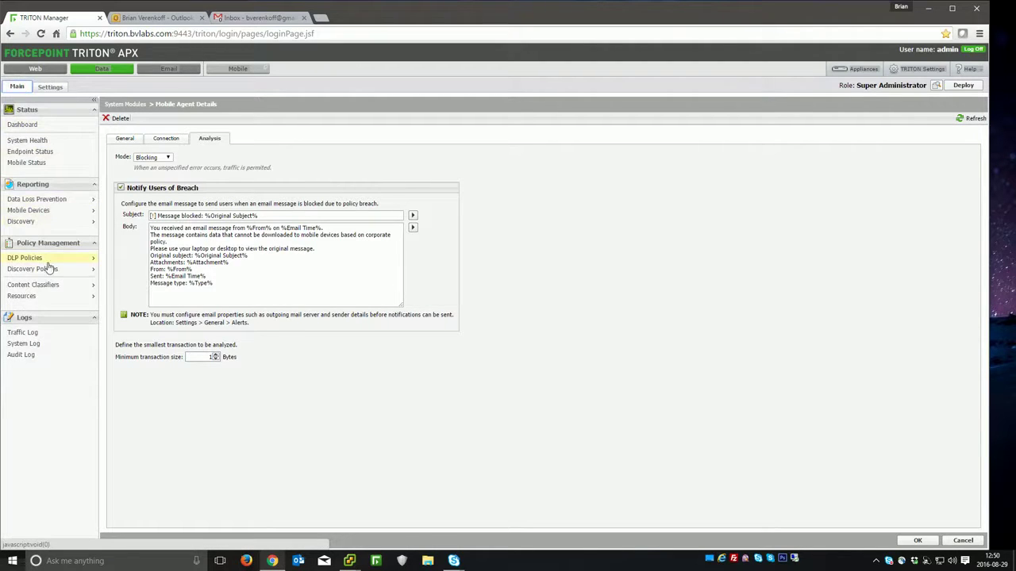
pyautogui.moveTo(47, 262)
pyautogui.click(131, 262)
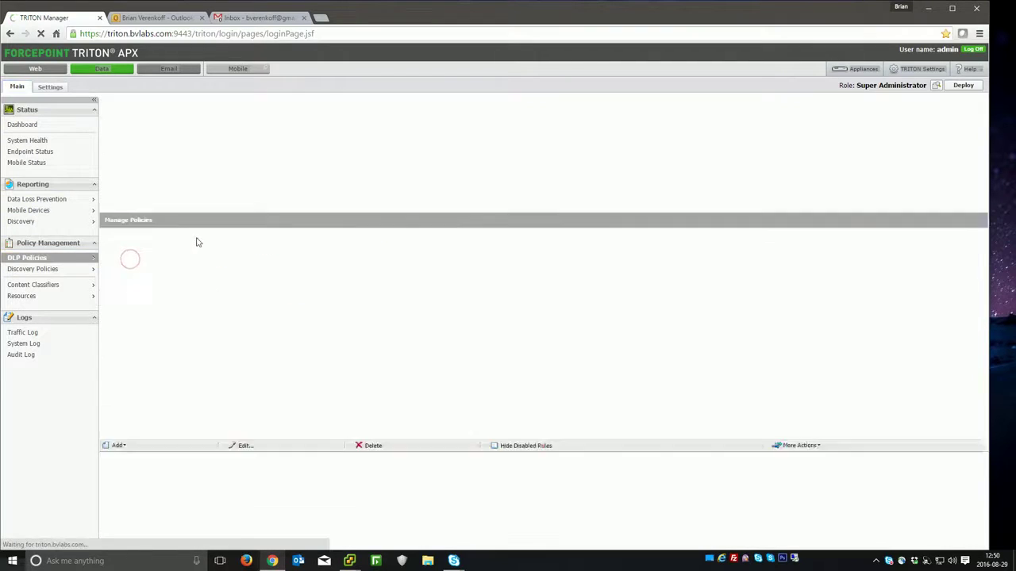
# Step: Edit the BVLABs Default Rule and review its Destination tab, where Mobile Email is enabled
pyautogui.click(112, 200)
pyautogui.click(151, 209)
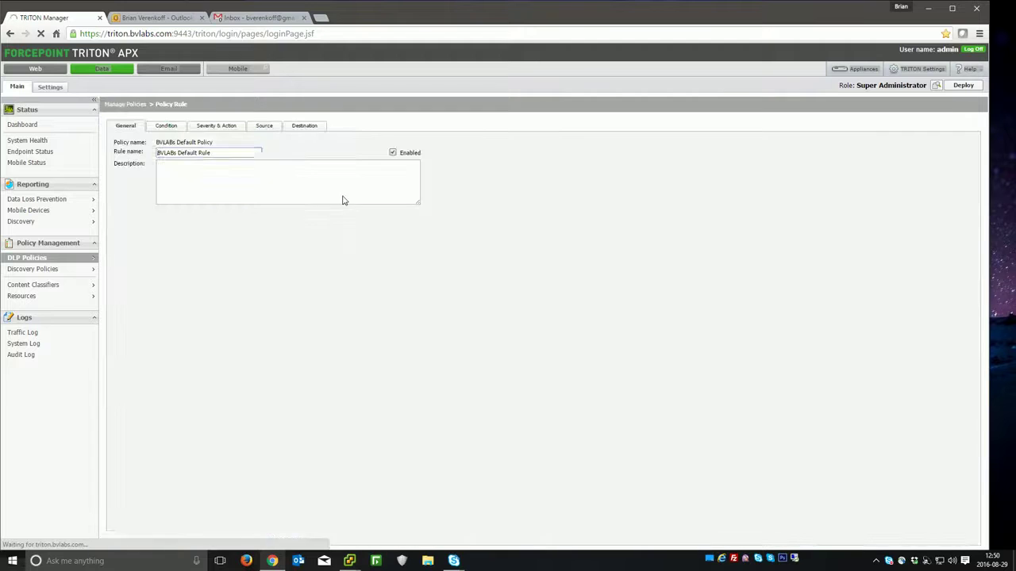
pyautogui.click(169, 125)
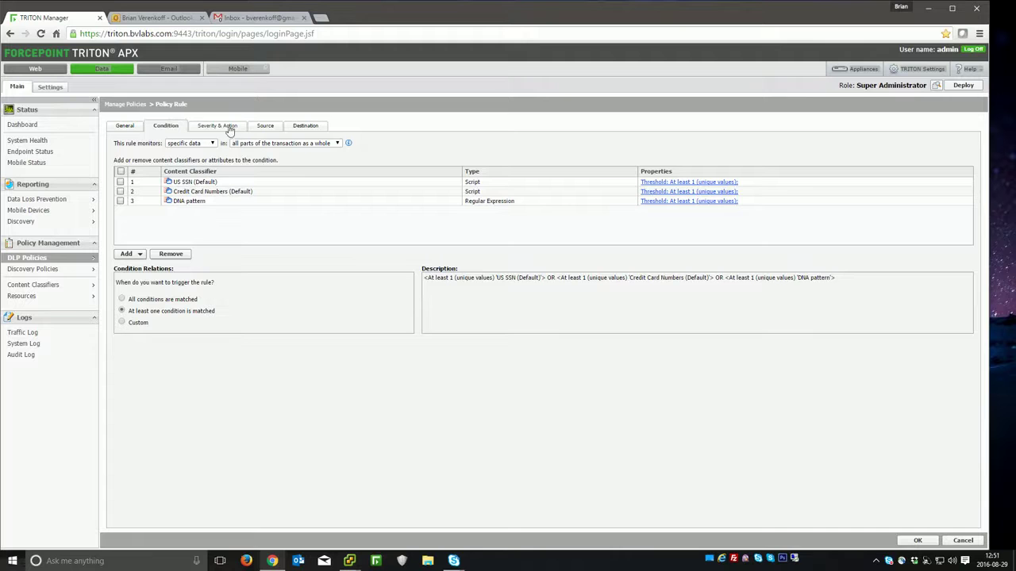
pyautogui.click(315, 127)
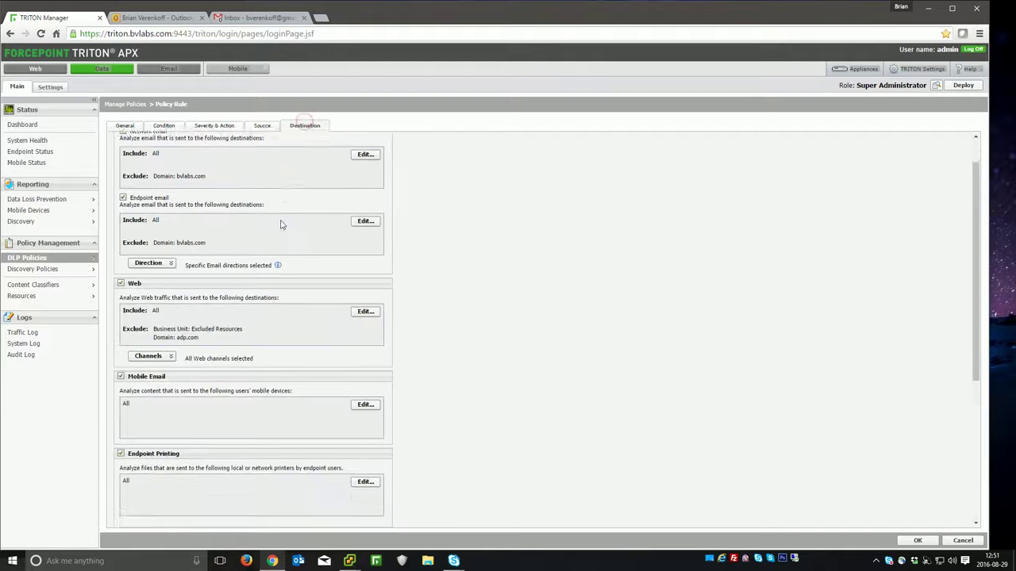
pyautogui.scroll(-1, 280, 225)
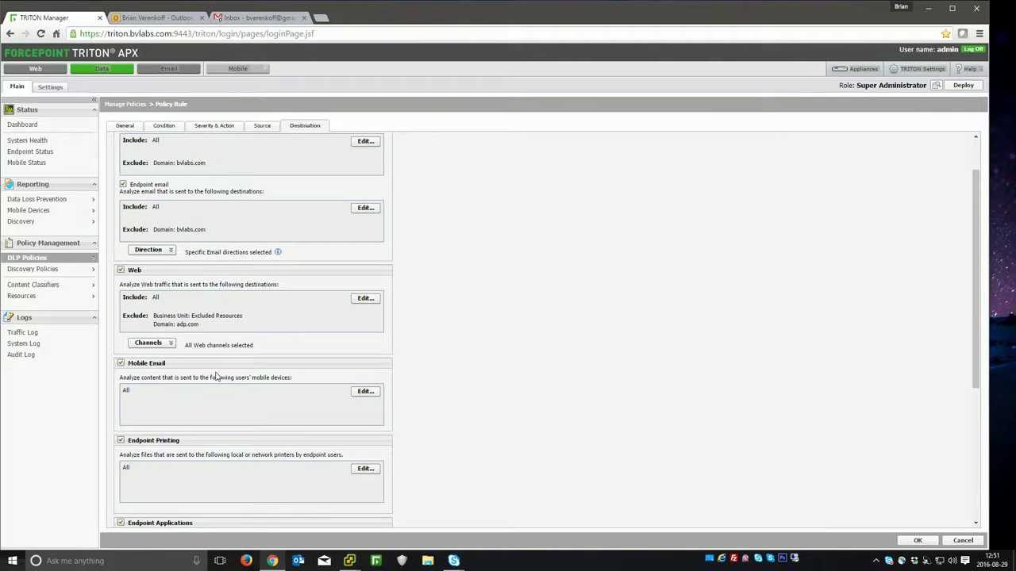
pyautogui.scroll(2, 222, 349)
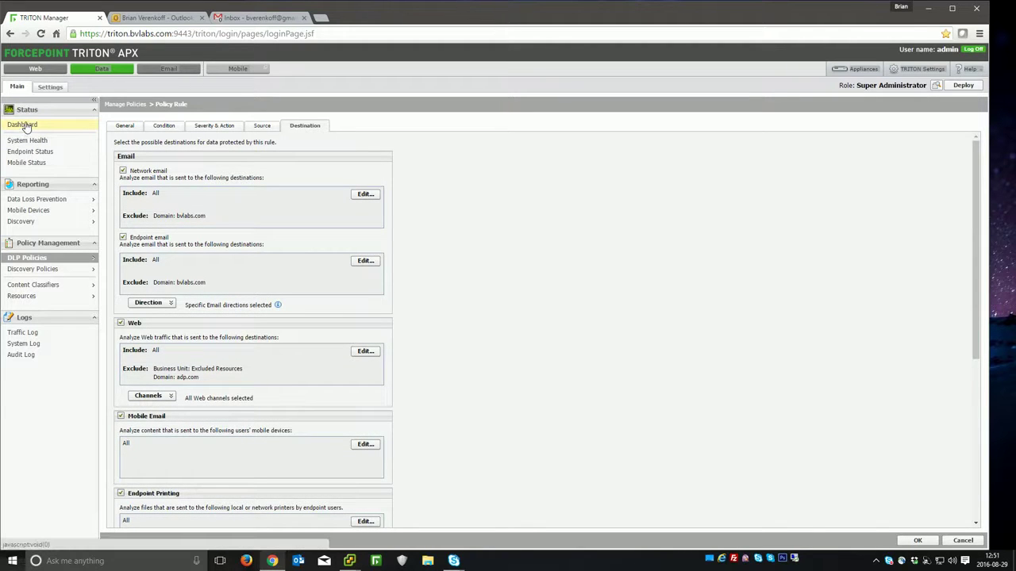
pyautogui.moveTo(62, 214)
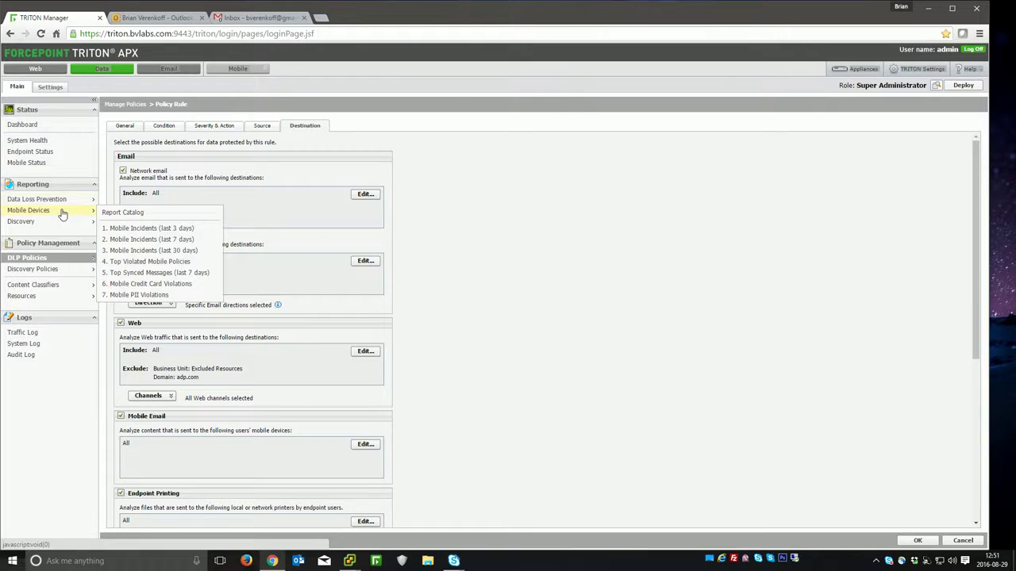
# Step: Open the Mobile Incidents (last 3 days) report, which lists 0 incidents
pyautogui.click(144, 230)
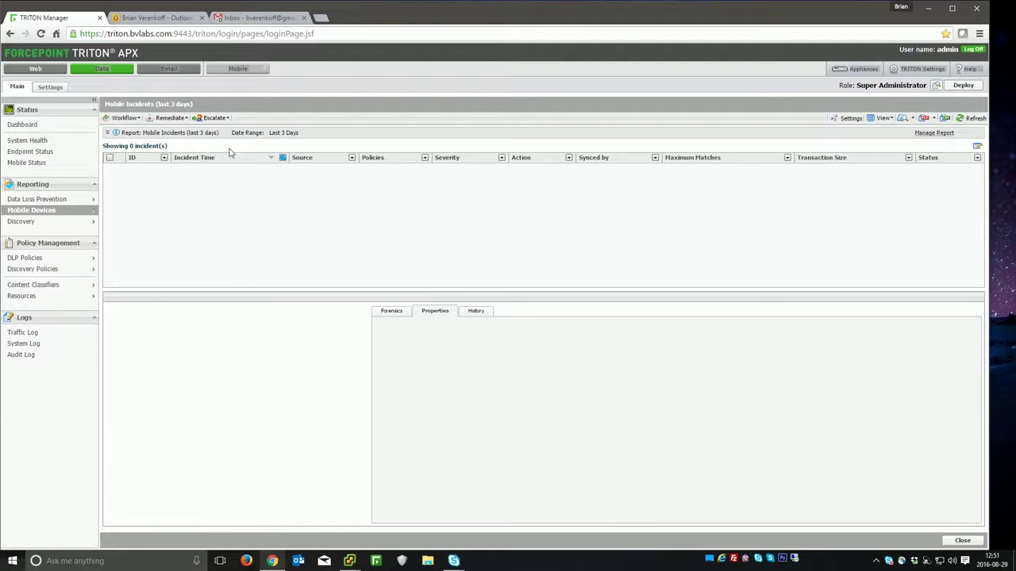
# Step: Switch to the Gmail inbox
pyautogui.click(251, 17)
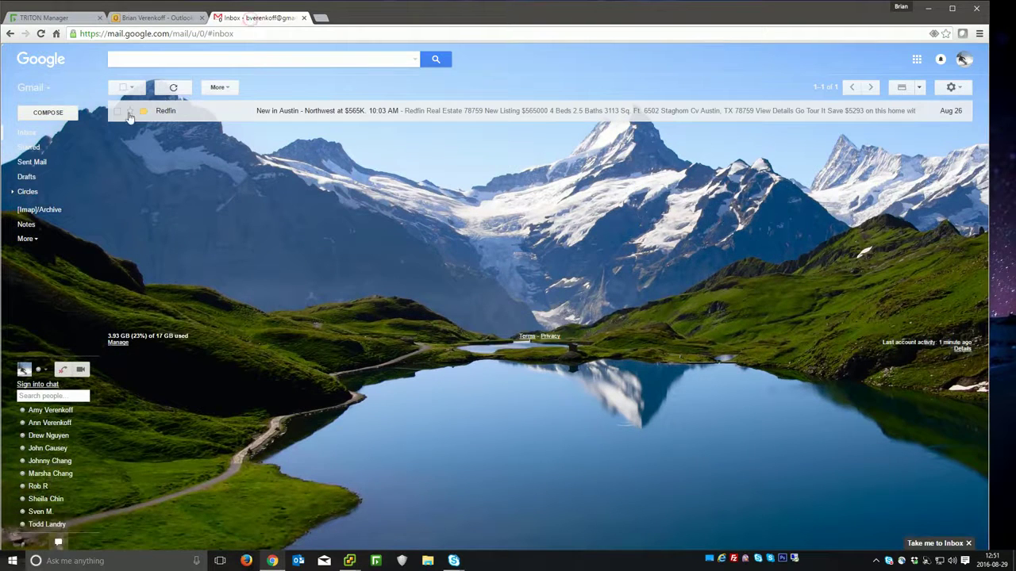
# Step: Send a first email with subject 'Test Email' to the suggested recipient
pyautogui.click(48, 112)
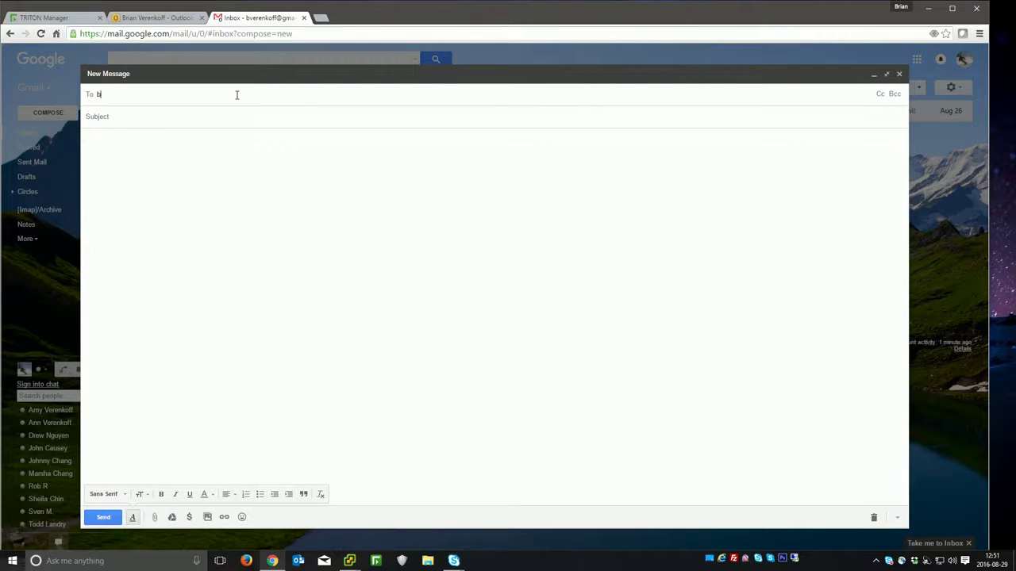
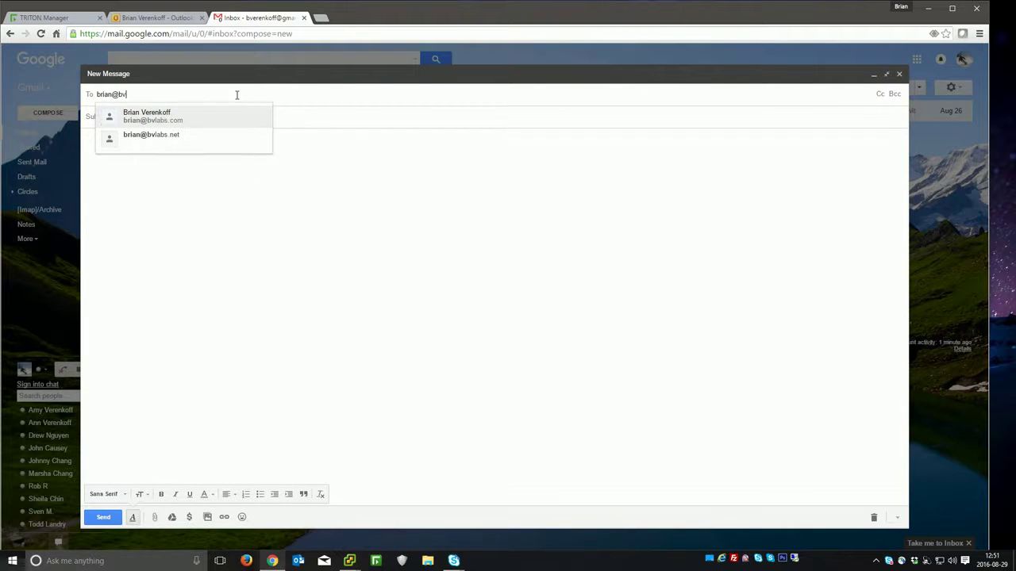
pyautogui.press('Return')
pyautogui.press('Tab')
pyautogui.write('Test Em')
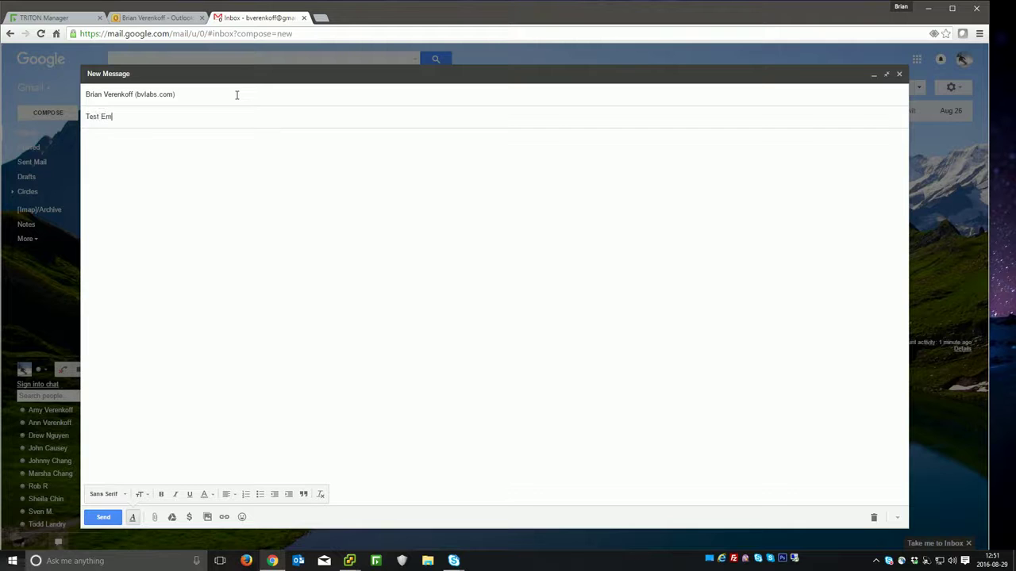
pyautogui.write('ail')
pyautogui.press('Tab')
pyautogui.write('Test Email')
pyautogui.click(118, 520)
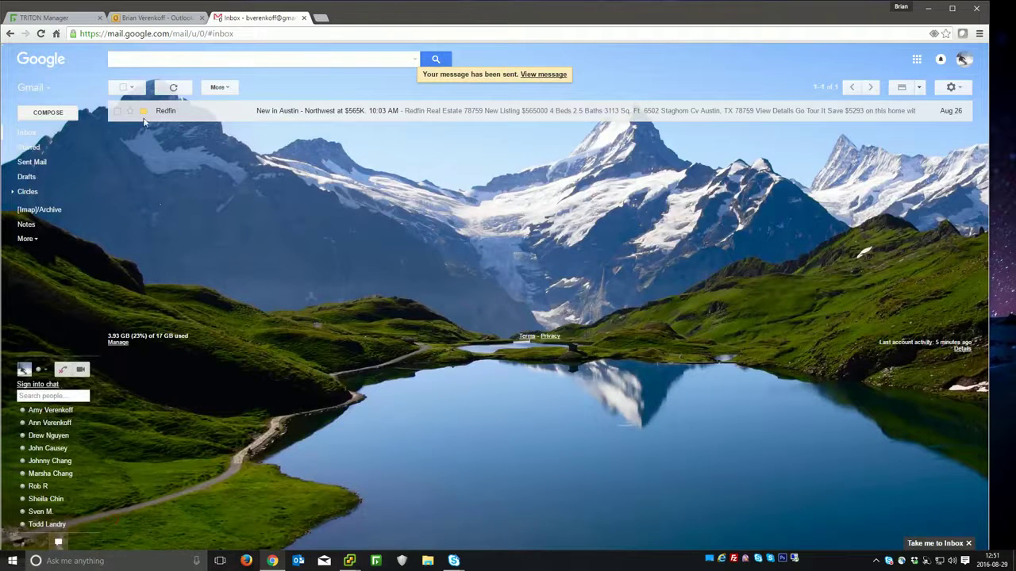
# Step: Compose a second email, subject 'Test with Info', with body 'Here's the second test.'
pyautogui.click(42, 115)
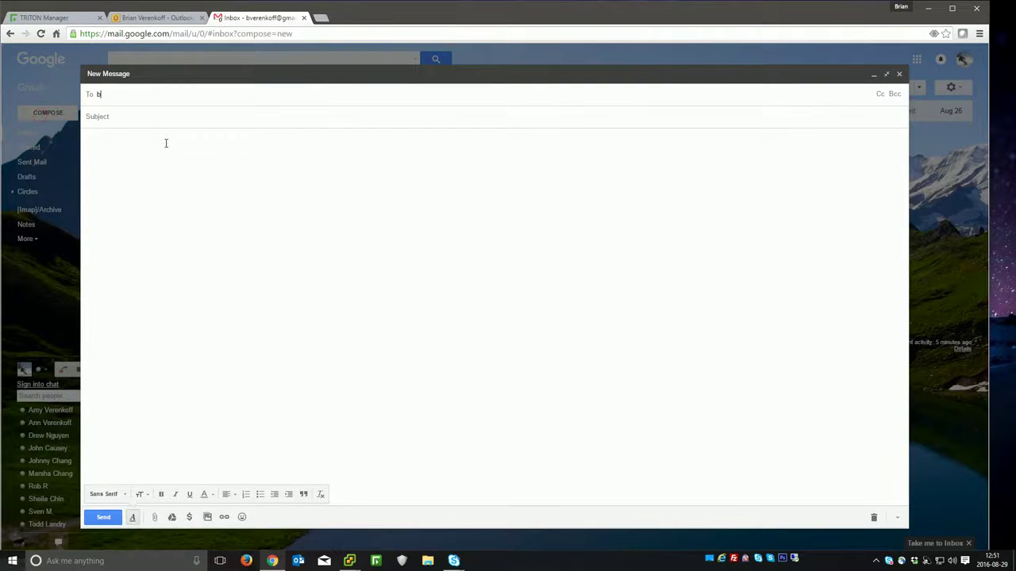
pyautogui.press('Tab')
pyautogui.write('Test with Info')
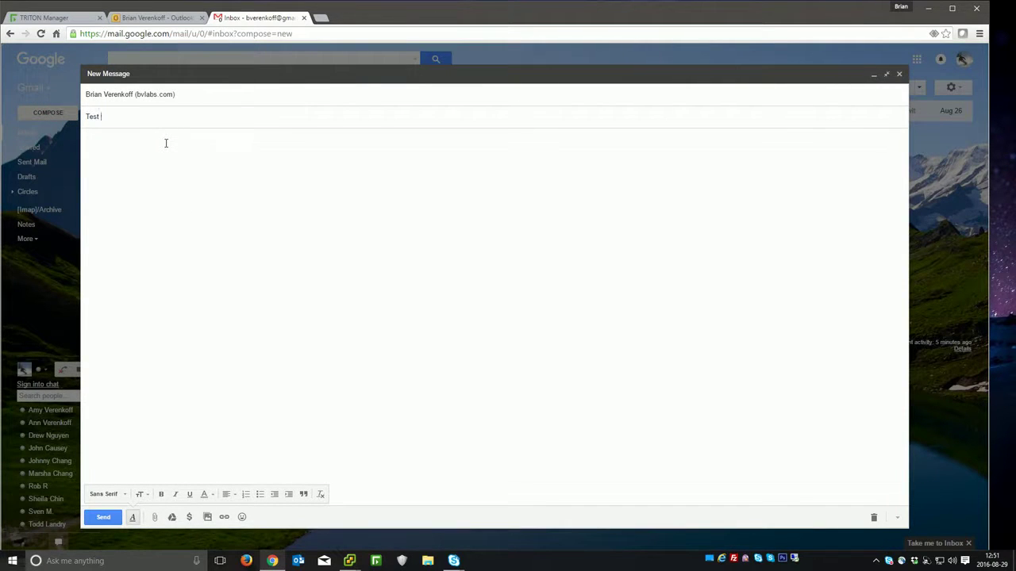
pyautogui.press('Tab')
pyautogui.write("Here's the seccon")
pyautogui.press('BackSpace')
pyautogui.press('BackSpace')
pyautogui.press('BackSpace')
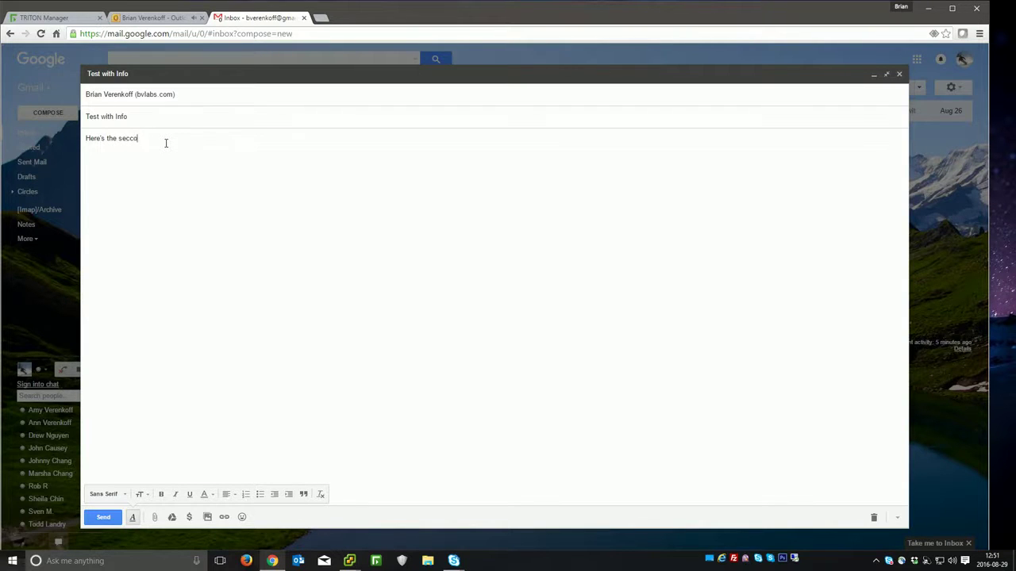
pyautogui.write('ond test.')
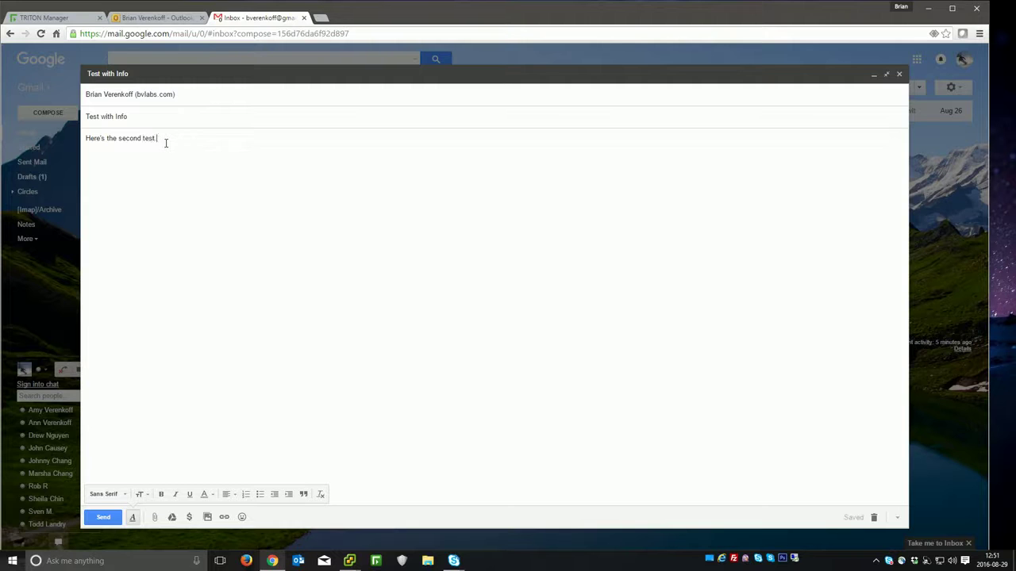
# Step: Attach Database.docx to the 'Test with Info' email and send it
pyautogui.click(154, 517)
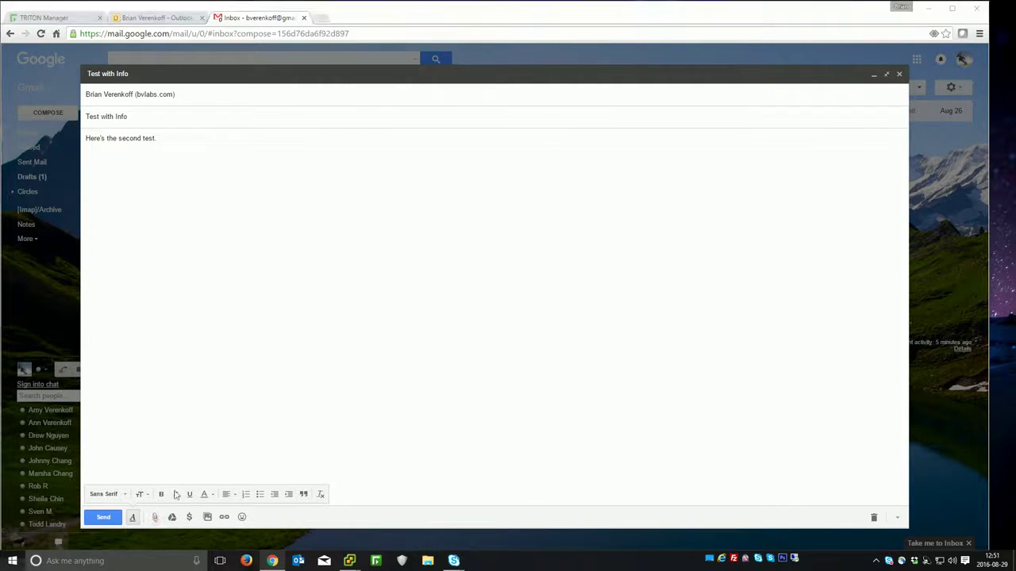
pyautogui.click(130, 96)
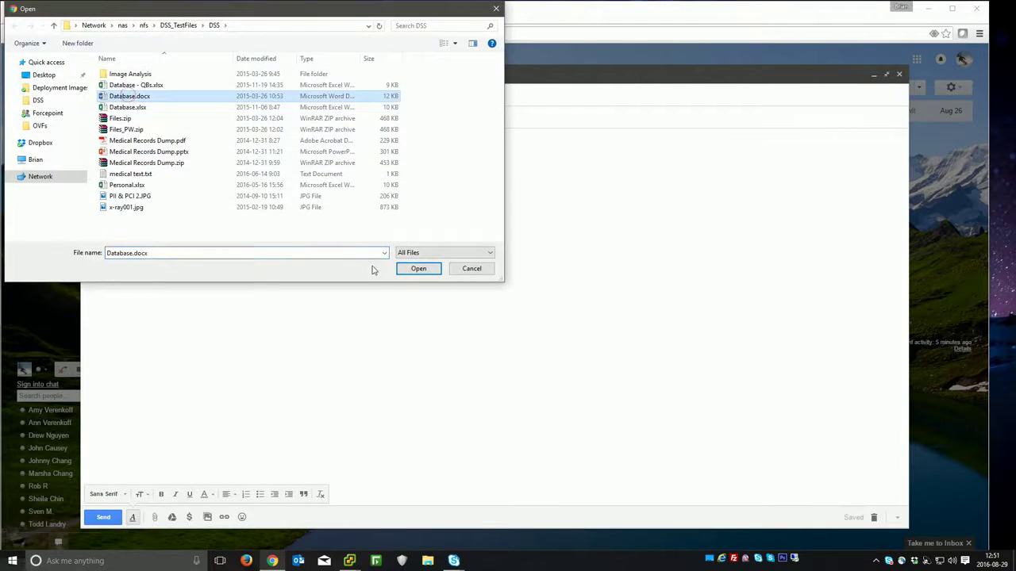
pyautogui.click(418, 269)
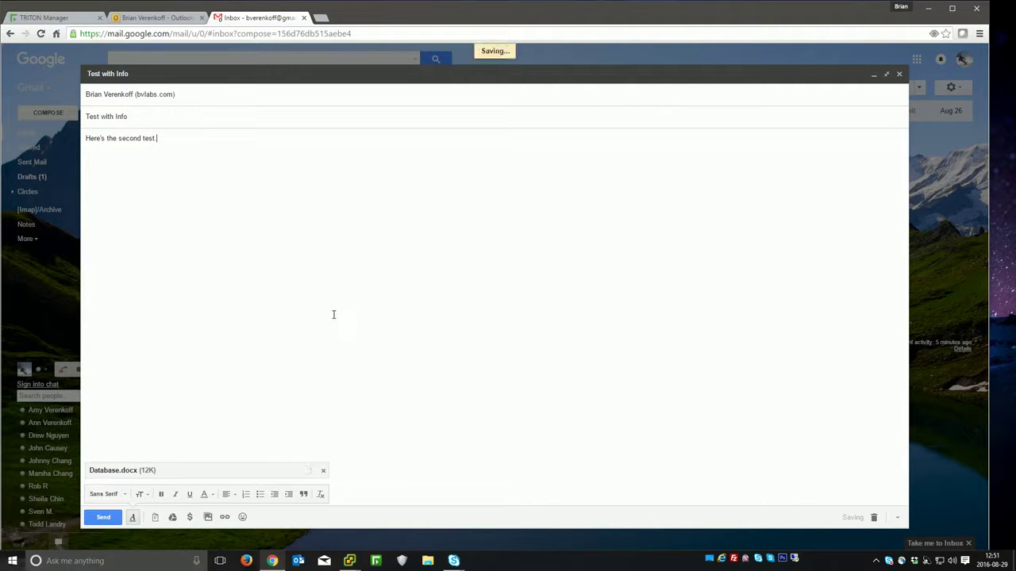
pyautogui.click(103, 517)
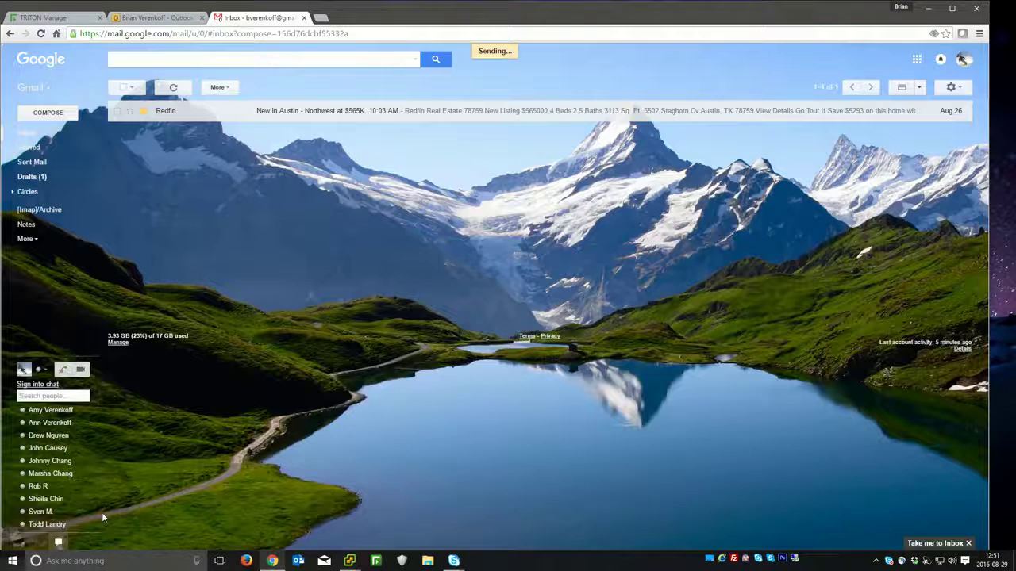
# Step: In Outlook Web App, open 'Test with Info' and refresh until the 'Message blocked' notice arrives
pyautogui.click(148, 19)
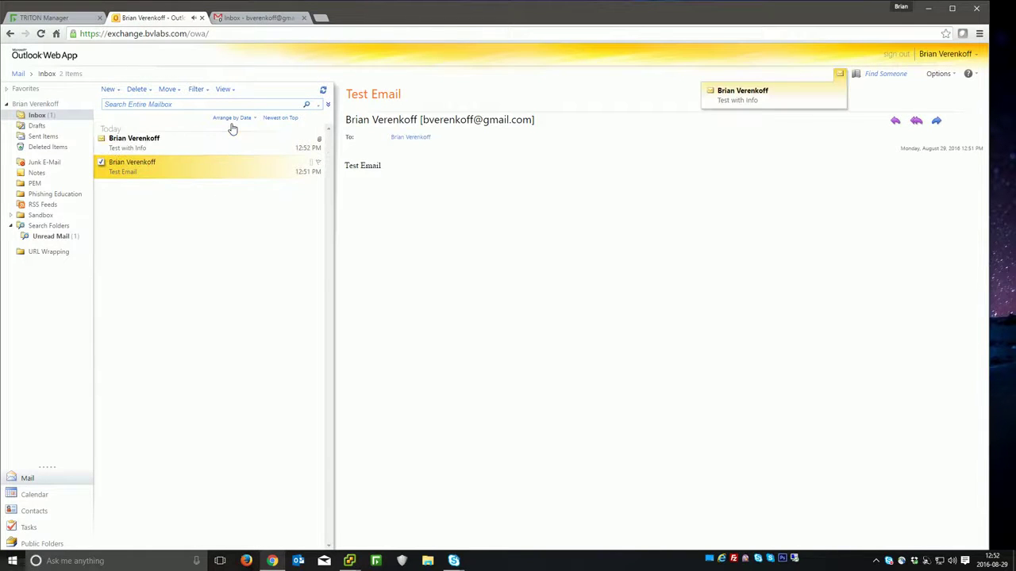
pyautogui.click(135, 145)
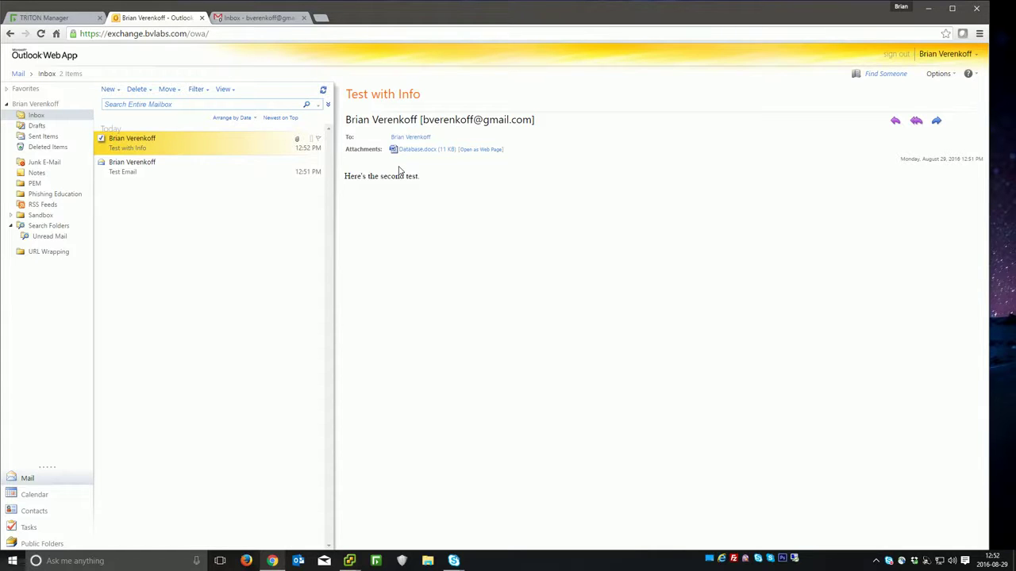
pyautogui.click(321, 92)
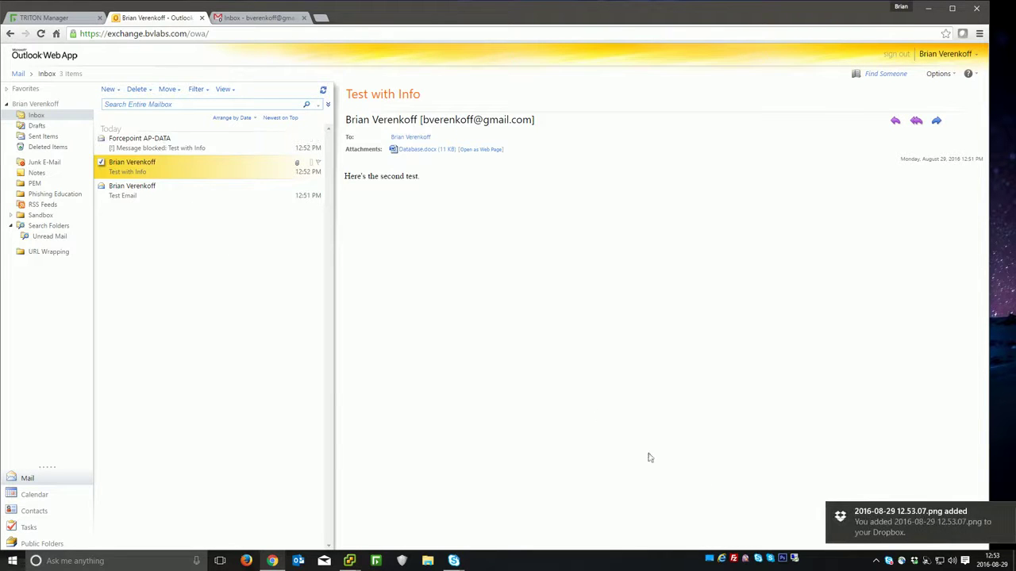
pyautogui.click(890, 519)
pyautogui.press('Return')
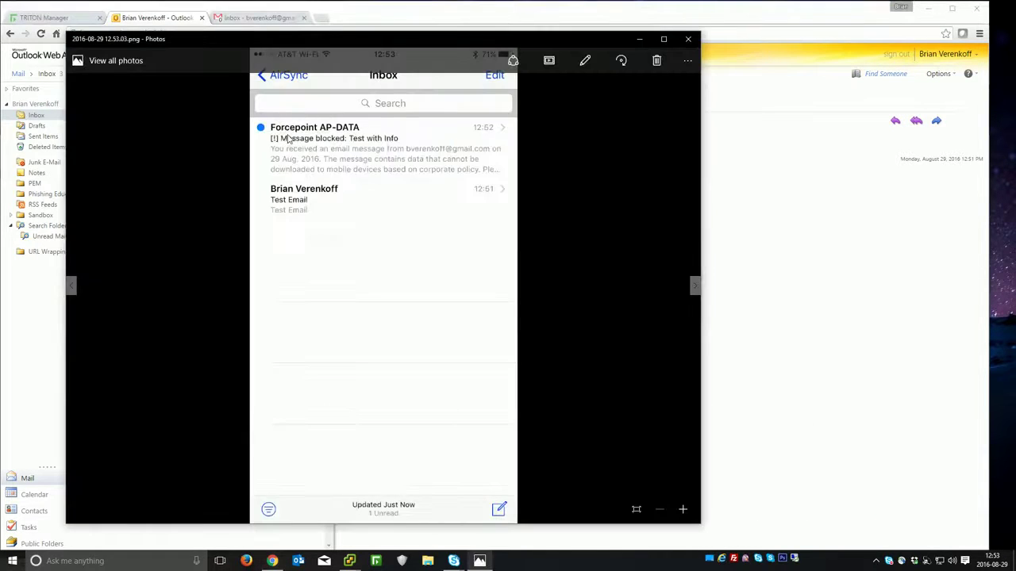
pyautogui.press('Left')
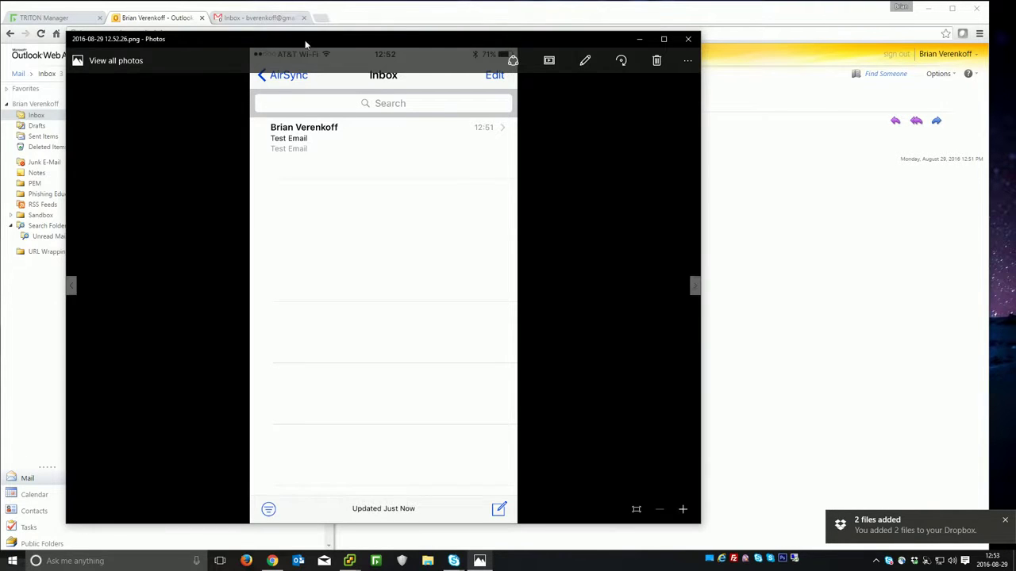
pyautogui.moveTo(262, 40); pyautogui.dragTo(380, 54)
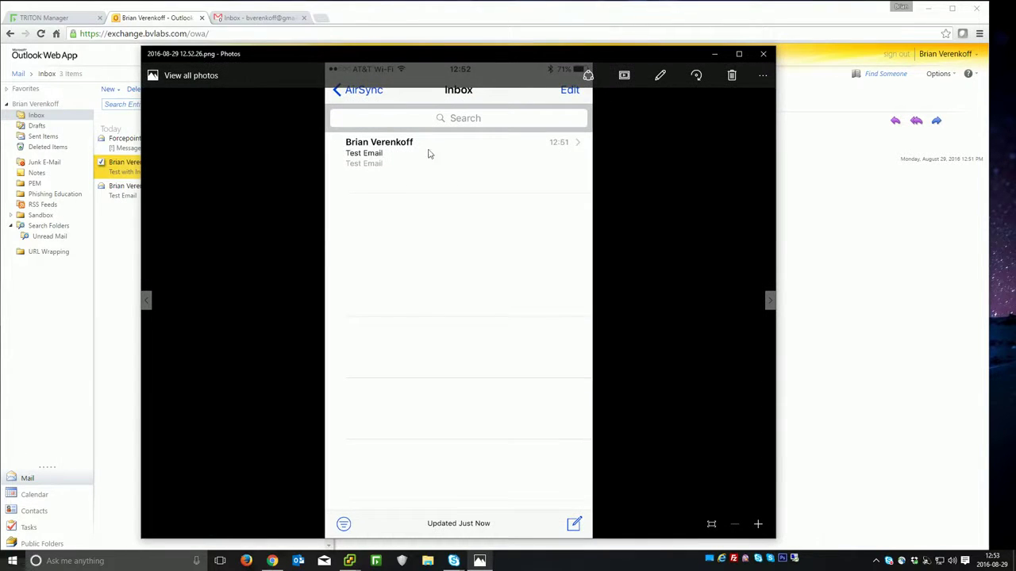
pyautogui.moveTo(292, 55); pyautogui.dragTo(414, 37)
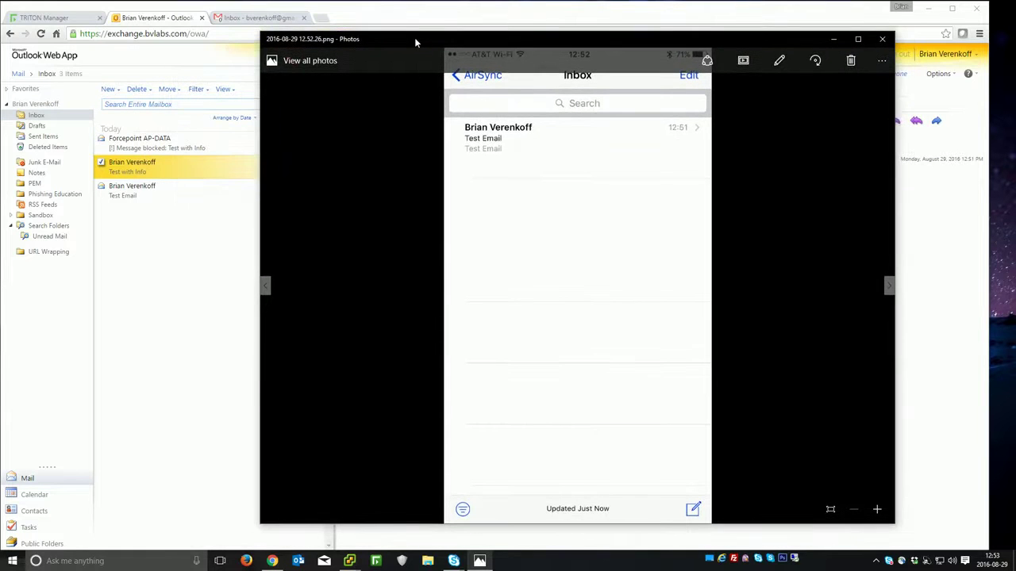
pyautogui.press('Right')
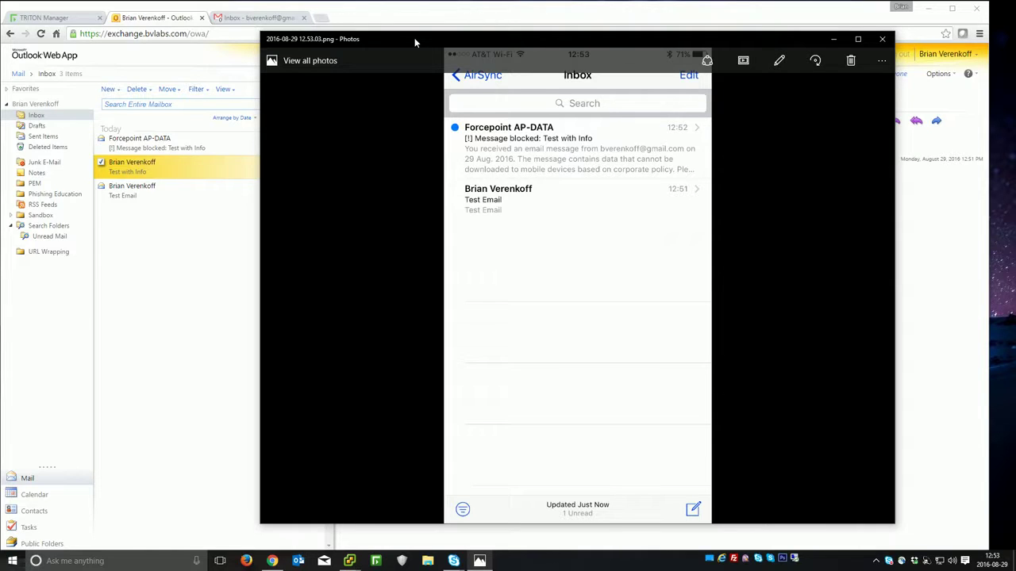
pyautogui.press('Right')
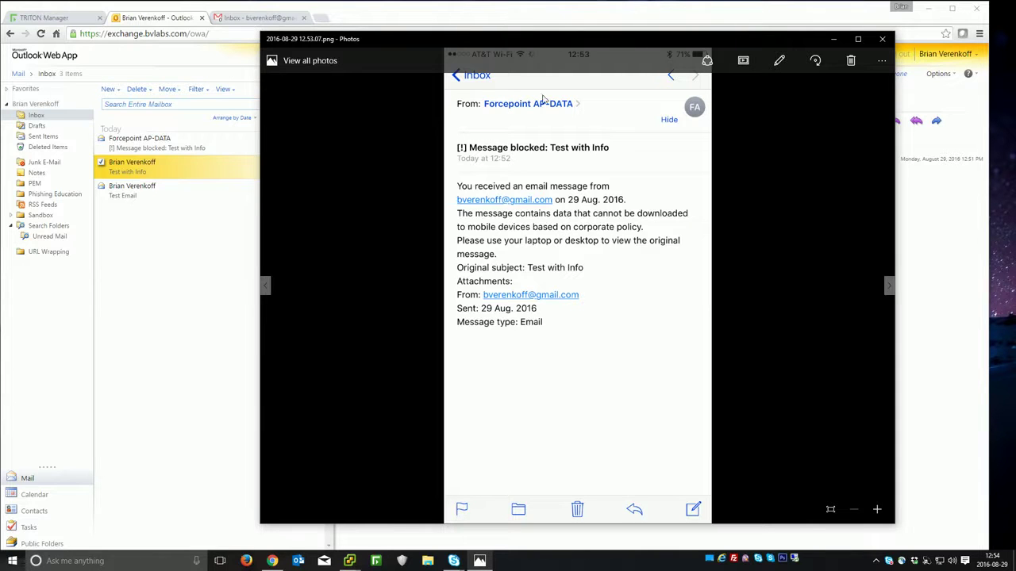
# Step: Refresh the Mobile Incidents report and open the quarantined 'Test with Info' incident's details
pyautogui.click(54, 21)
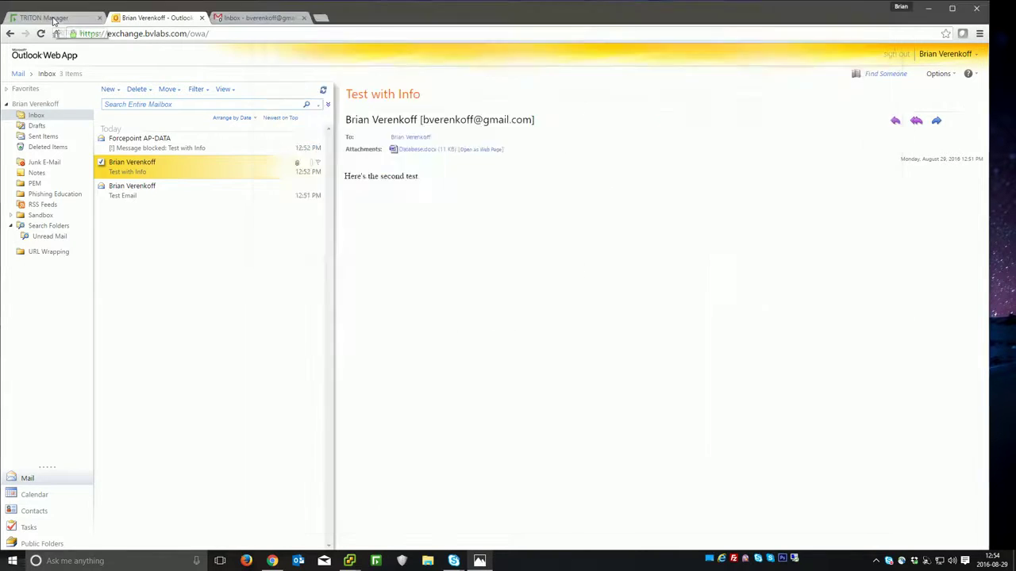
pyautogui.click(975, 117)
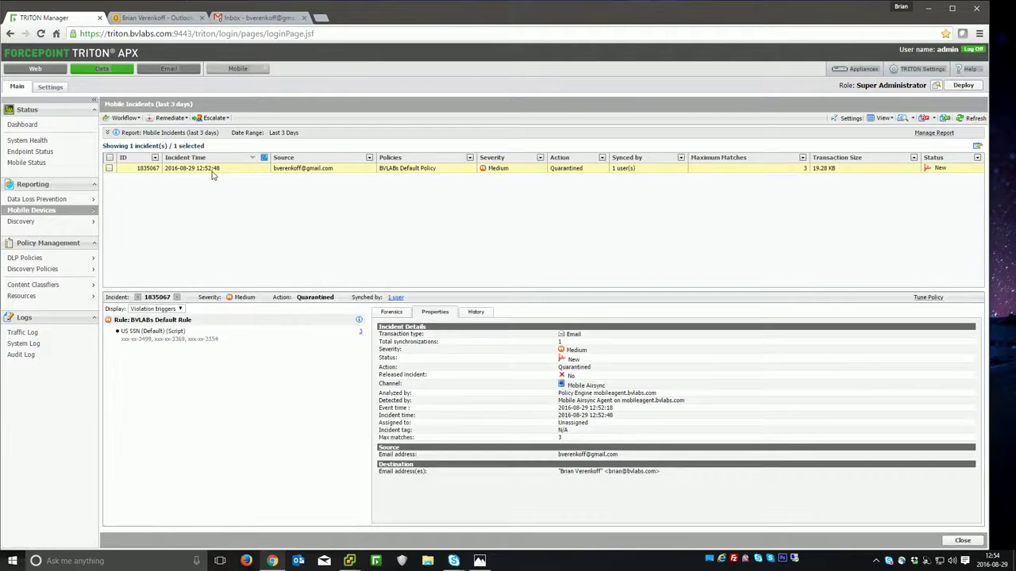
pyautogui.click(214, 170)
pyautogui.click(660, 394)
pyautogui.click(392, 314)
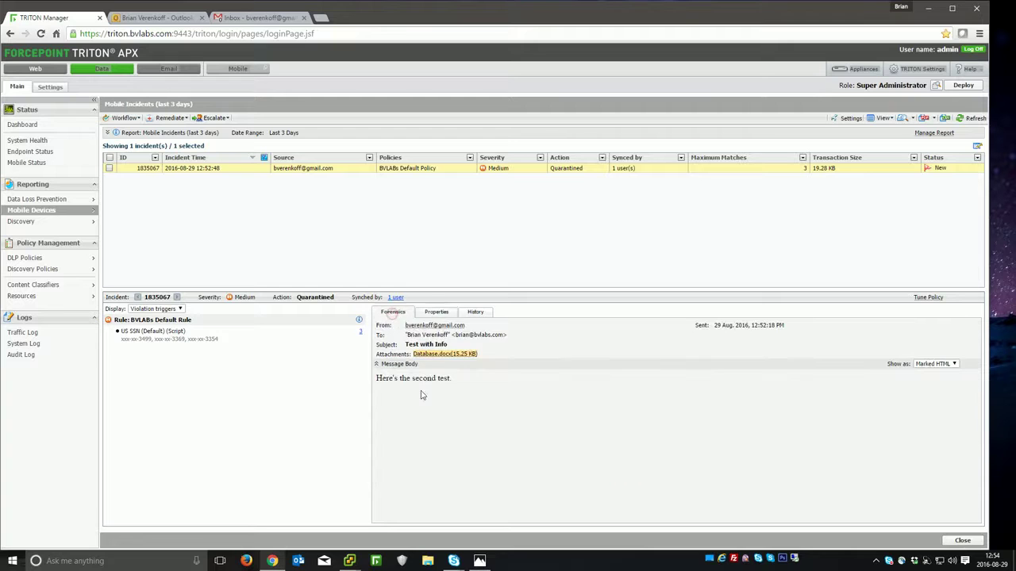
pyautogui.click(435, 314)
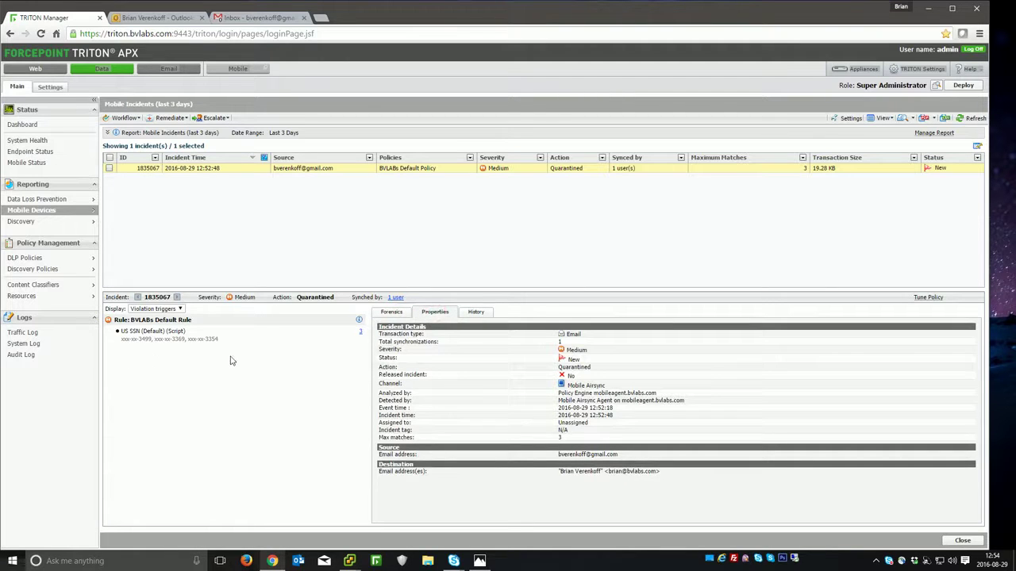